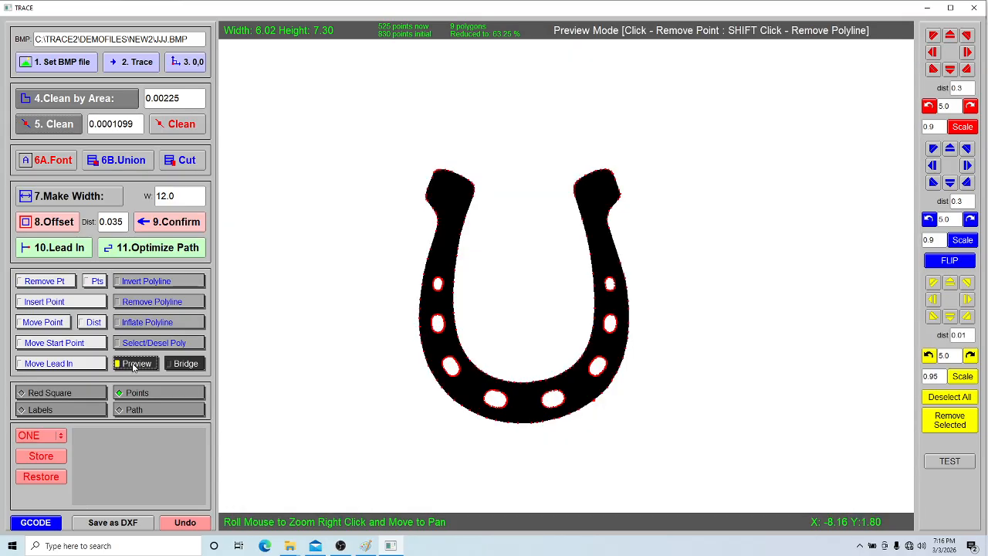
# Step: Hide and reshow the point markers on the cleaned horseshoe, then return to Invert Polyline view
pyautogui.click(141, 393)
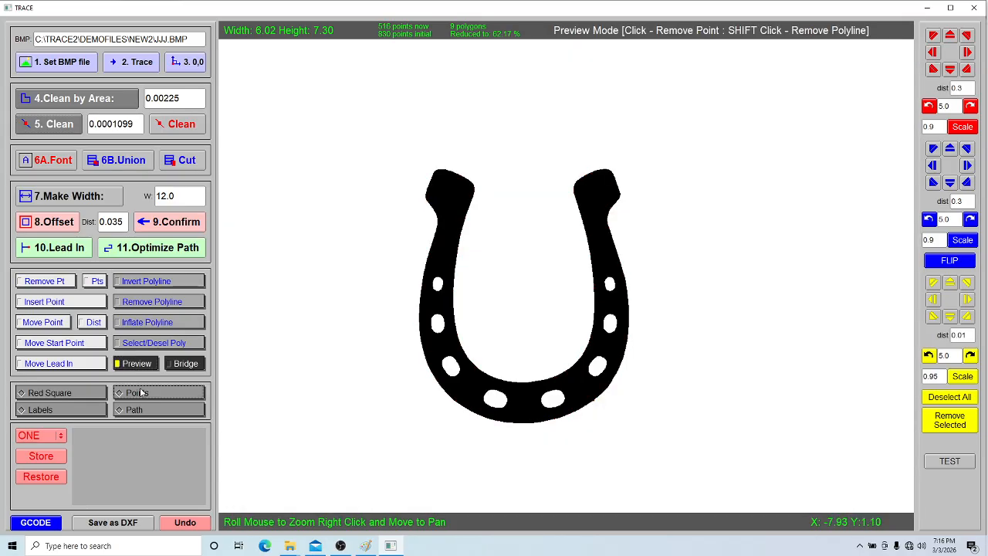
pyautogui.click(141, 393)
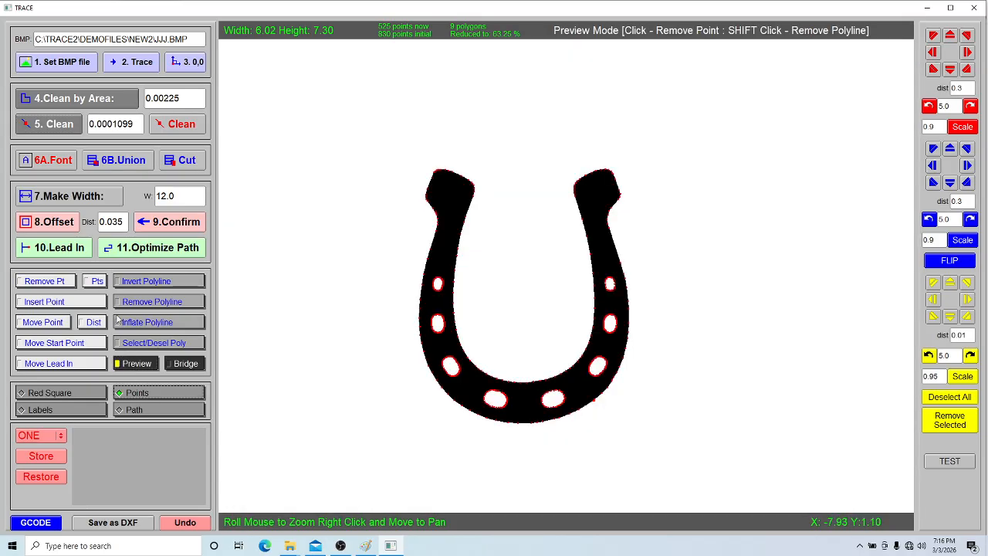
pyautogui.click(147, 284)
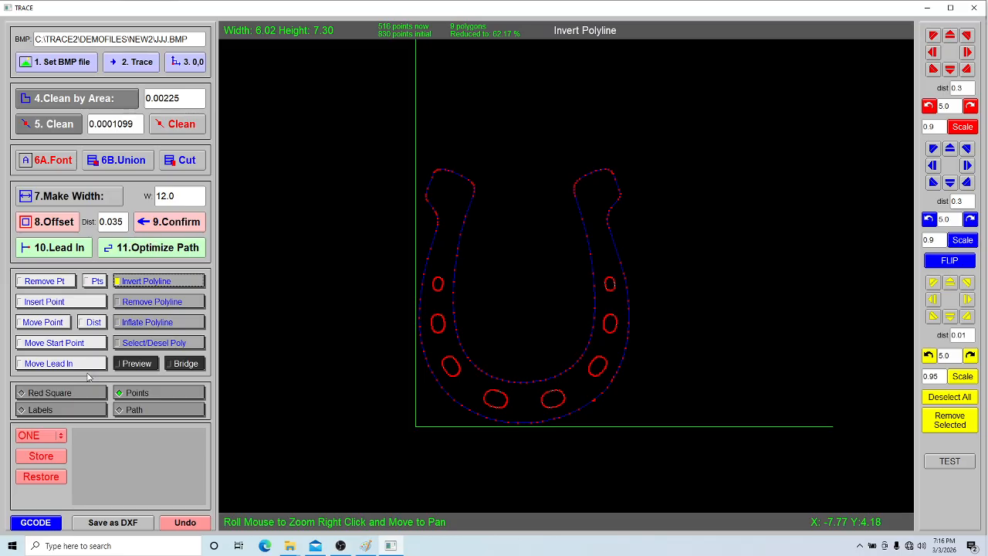
# Step: Store the horseshoe trace in slot ONE, leaving an empty canvas
pyautogui.click(62, 438)
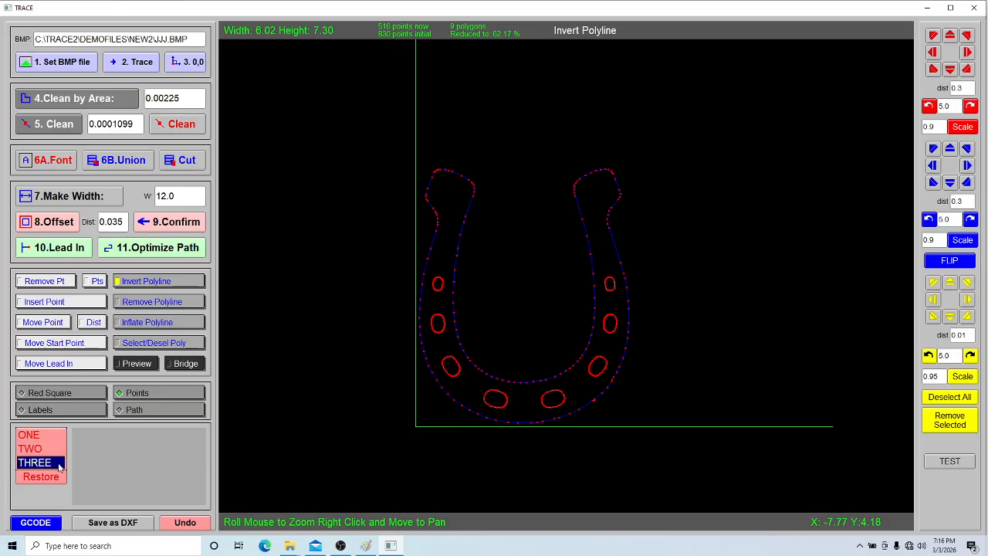
pyautogui.click(54, 437)
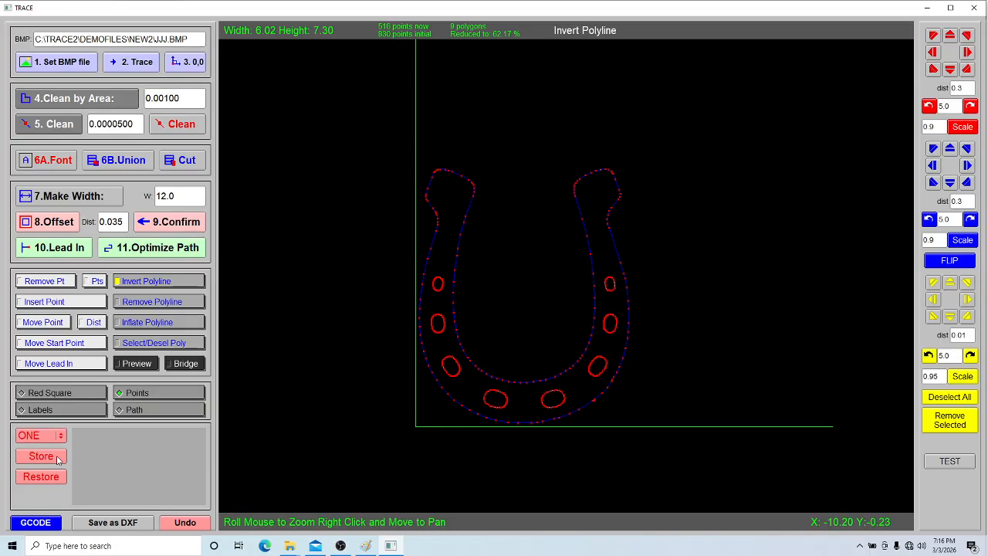
pyautogui.click(58, 459)
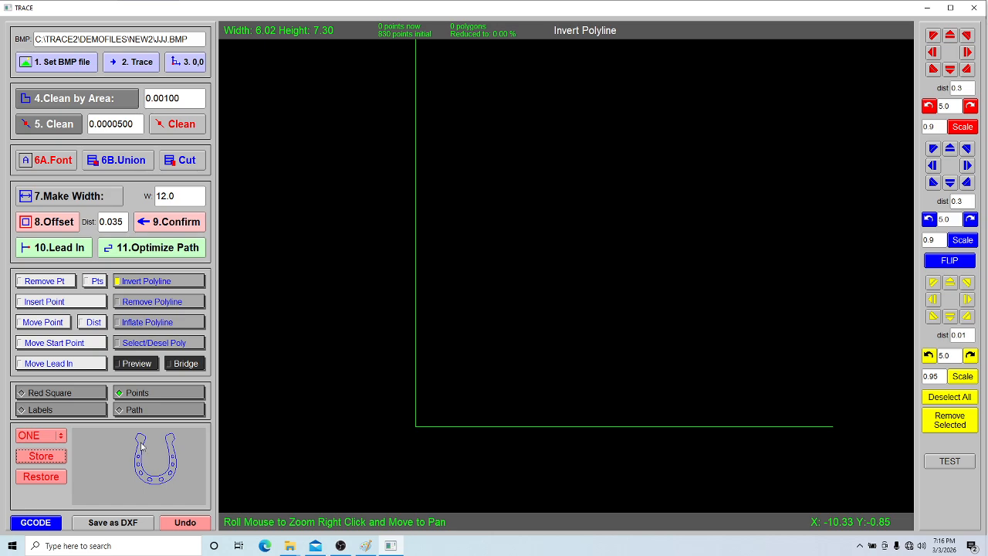
# Step: Load iii.BMP, trace the bronco rider, move it to 0,0 and raise Clean by Area
pyautogui.click(81, 67)
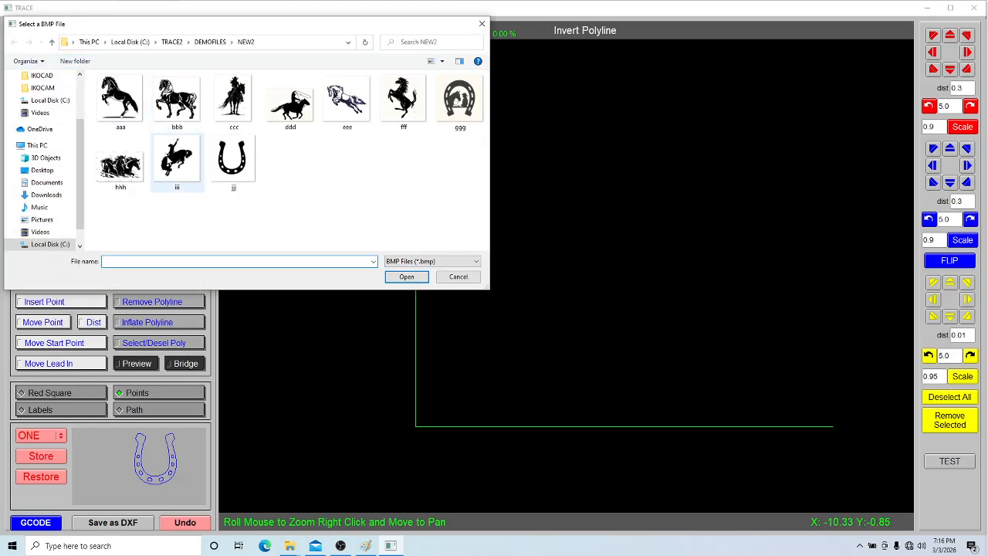
pyautogui.doubleClick(177, 160)
pyautogui.click(146, 70)
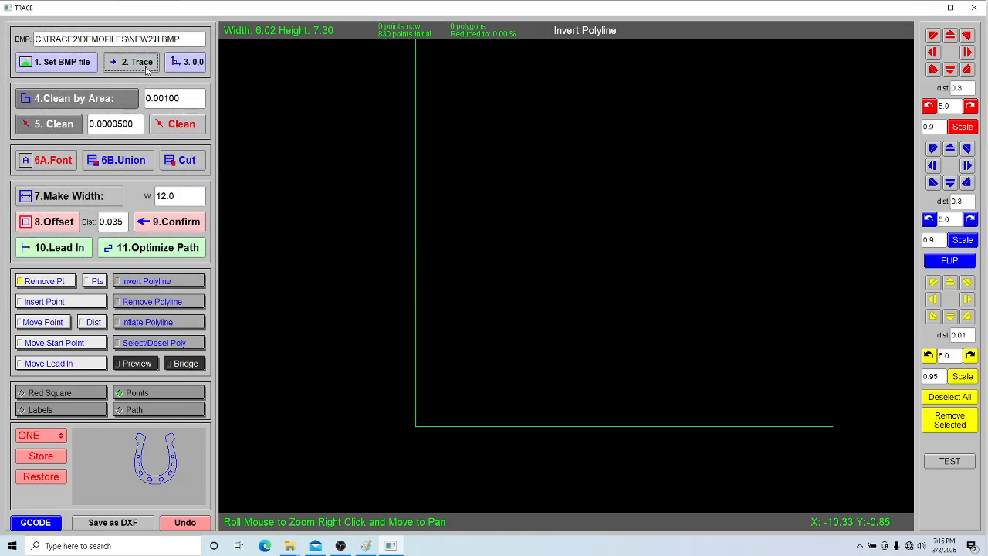
pyautogui.click(185, 63)
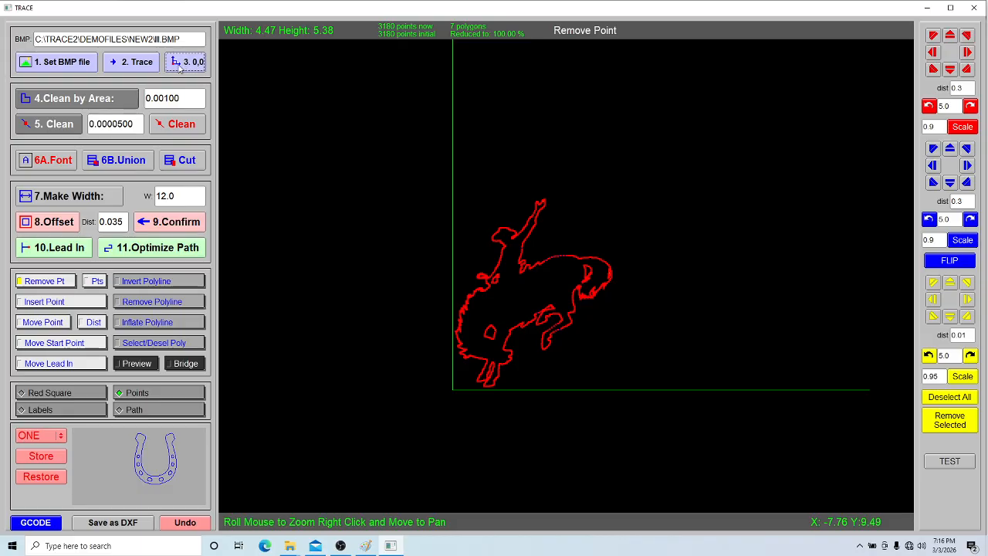
pyautogui.click(93, 99)
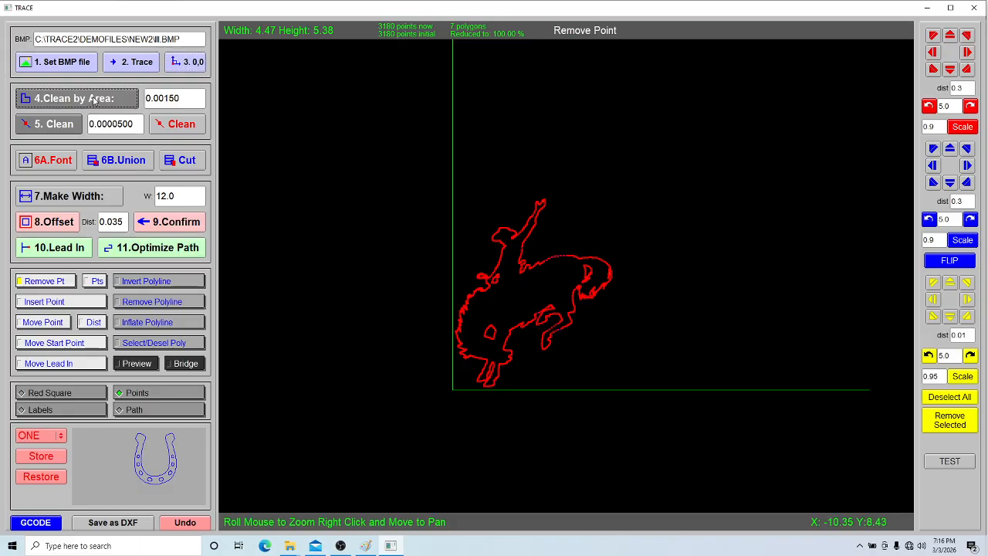
# Step: Raise Clean by Area again and run Clean four times with Preview, reducing the rider to 627 points
pyautogui.click(93, 100)
pyautogui.scroll(3, 528, 309)
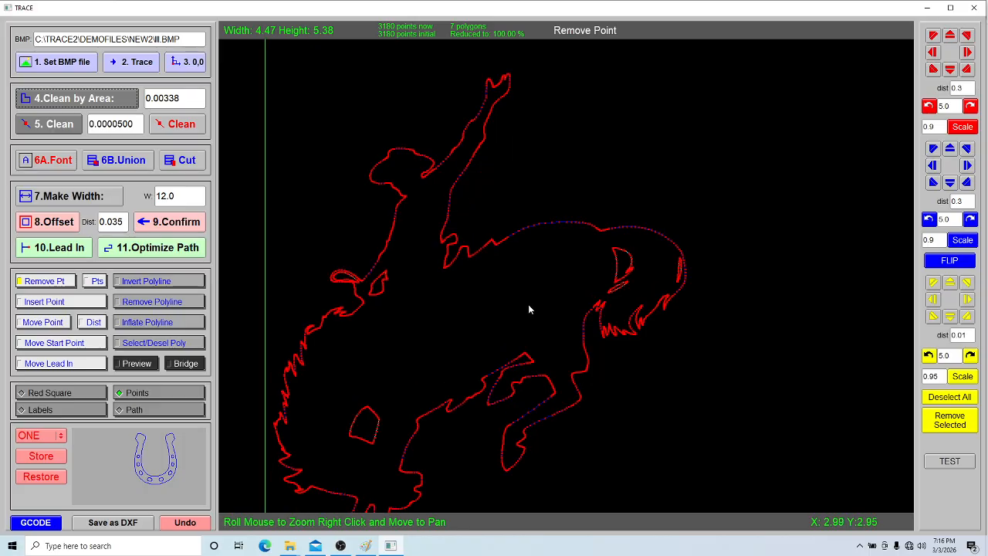
pyautogui.moveTo(508, 307); pyautogui.dragTo(590, 206)
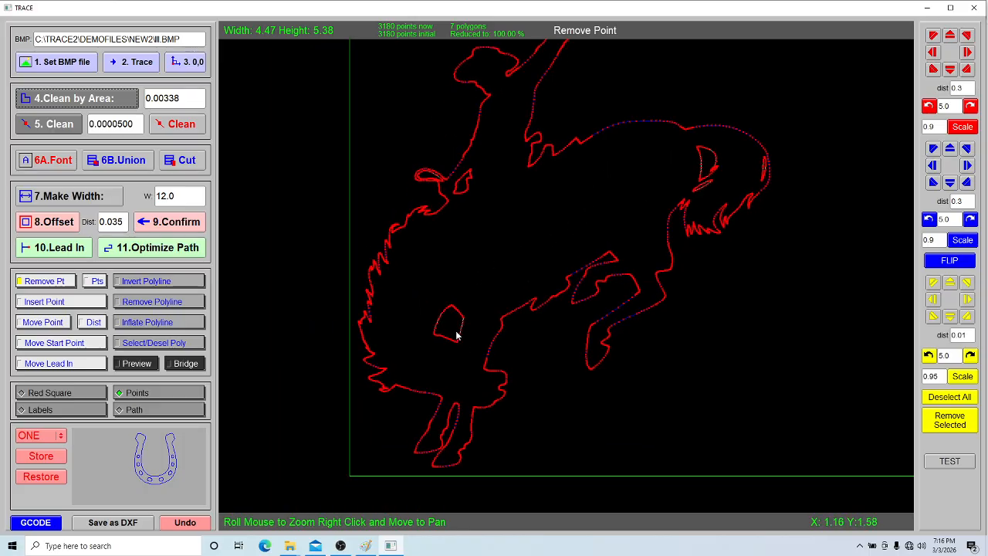
pyautogui.click(64, 127)
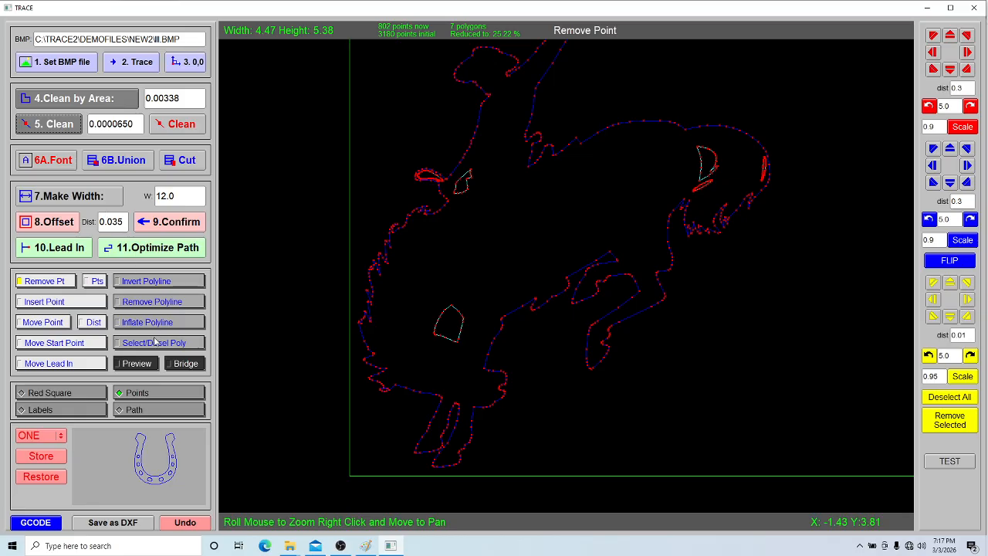
pyautogui.click(144, 367)
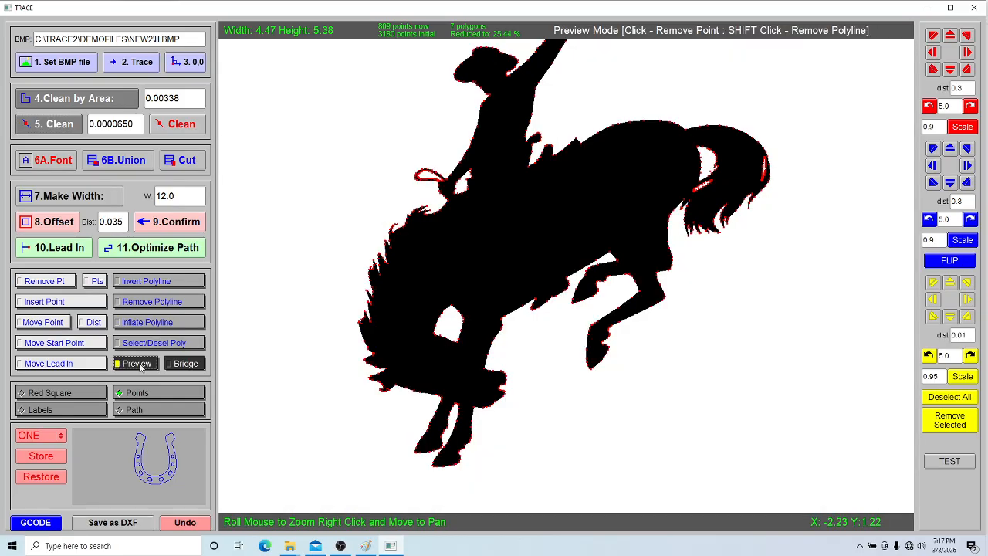
pyautogui.click(65, 131)
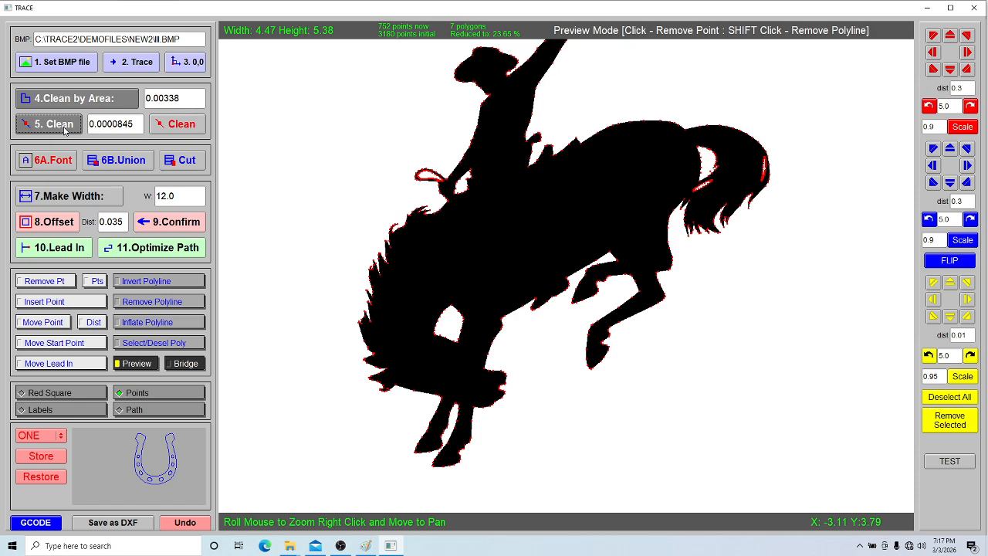
pyautogui.click(65, 131)
pyautogui.click(66, 131)
# Step: Restore the horseshoe from slot ONE around the rider and switch to Invert Polyline view
pyautogui.click(57, 478)
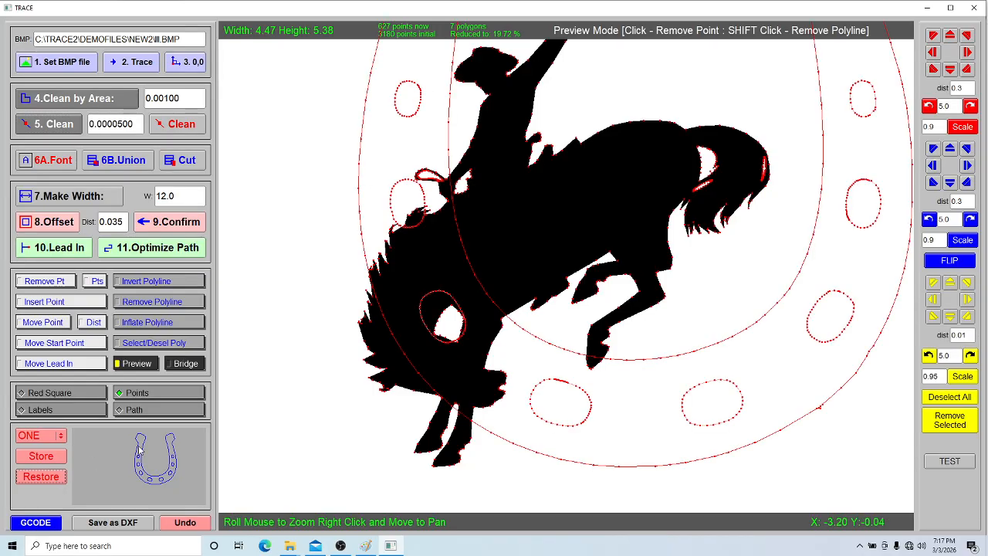
pyautogui.scroll(-2, 455, 390)
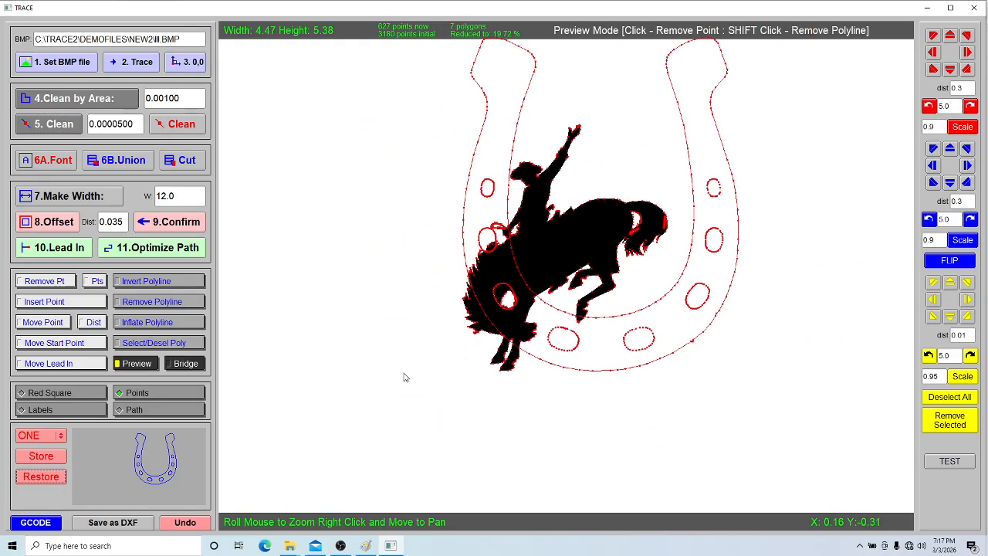
pyautogui.click(154, 285)
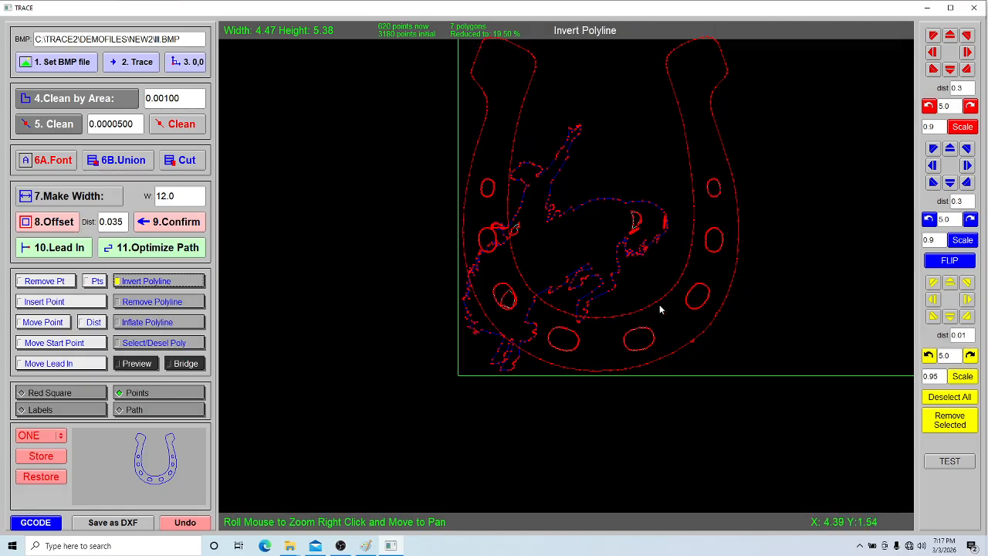
# Step: Try scaling the horseshoe by 0.9 and 1.1, ending near its original size
pyautogui.click(963, 127)
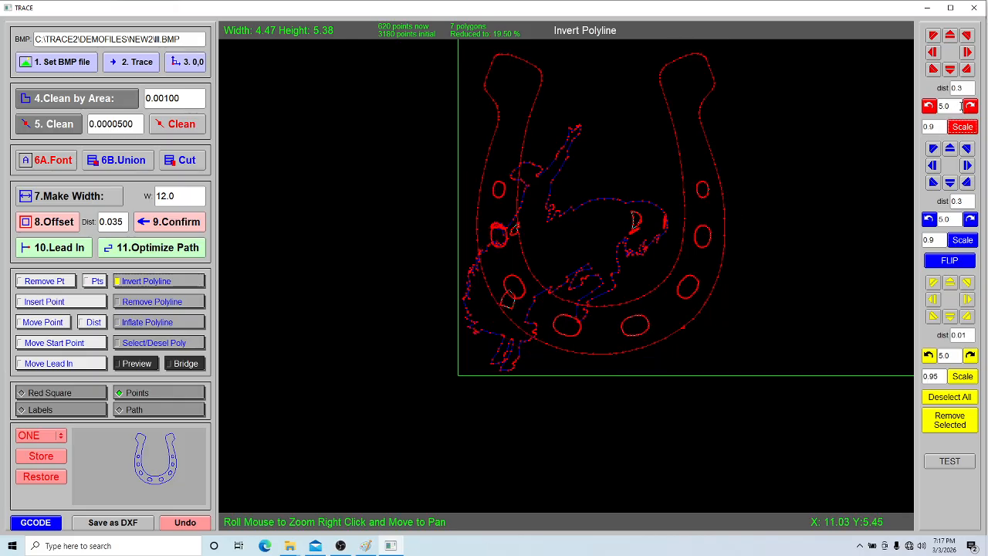
pyautogui.moveTo(938, 127); pyautogui.dragTo(848, 128)
pyautogui.write('1.1')
pyautogui.click(961, 129)
pyautogui.click(961, 129)
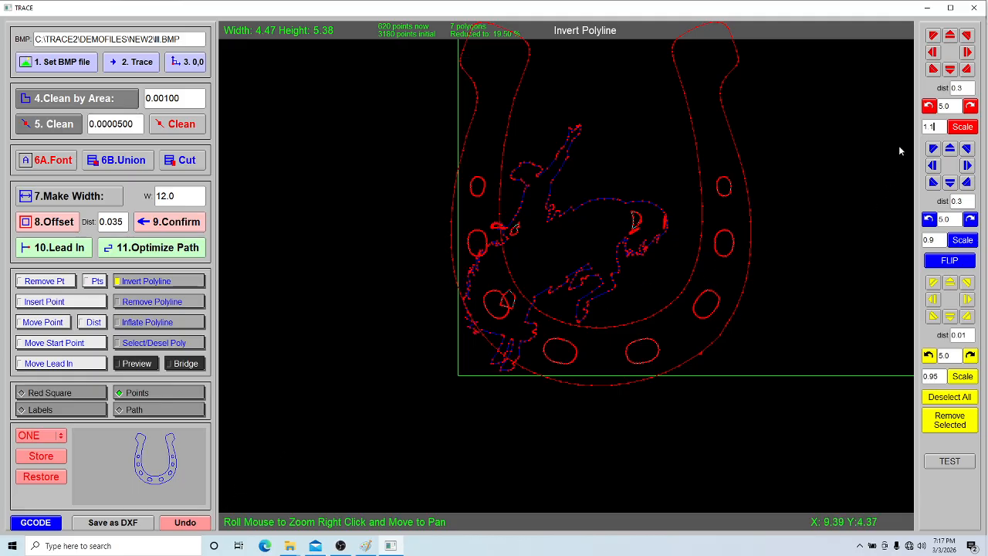
pyautogui.doubleClick(930, 127)
pyautogui.write('0.9')
pyautogui.click(957, 128)
pyautogui.click(957, 127)
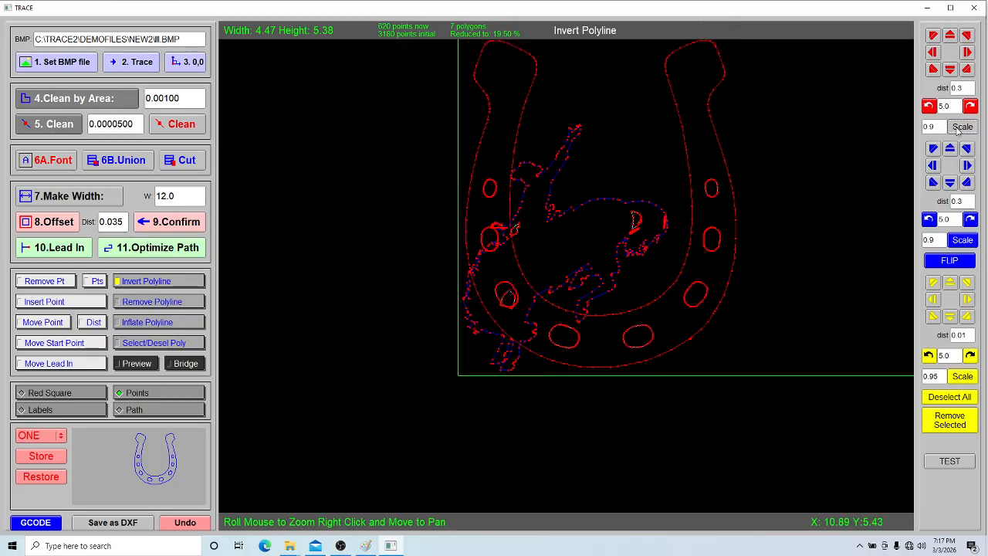
# Step: Nudge the horseshoe down, left and slightly right to centre it on the rider
pyautogui.click(933, 70)
pyautogui.click(934, 69)
pyautogui.click(934, 69)
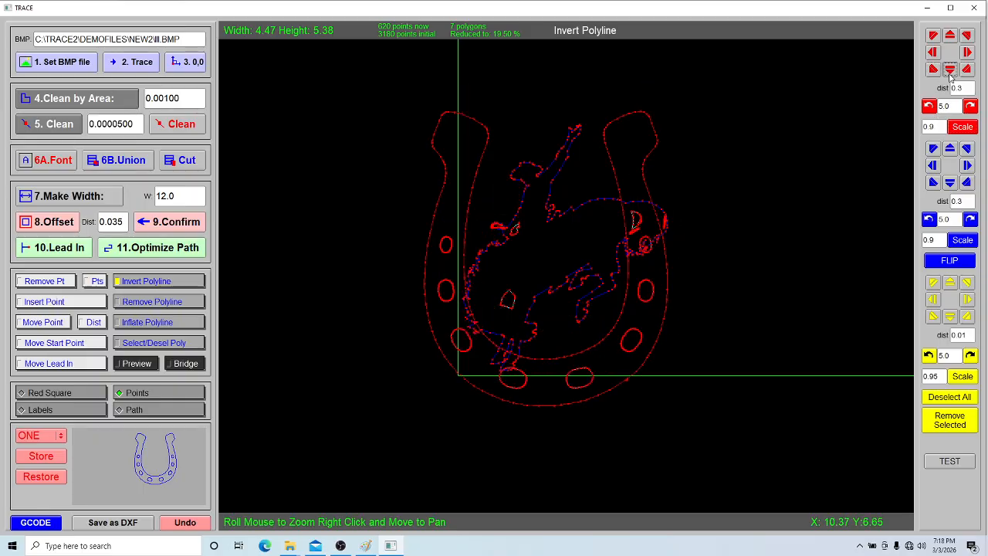
pyautogui.click(951, 69)
pyautogui.click(950, 69)
pyautogui.click(968, 54)
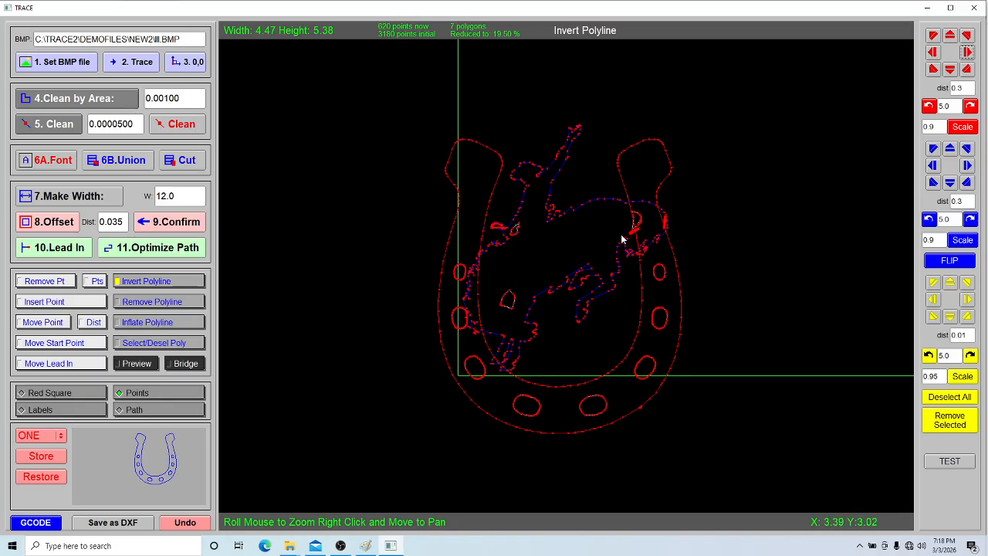
# Step: Scale the horseshoe up by 1.1 so it frames the rider
pyautogui.moveTo(939, 124); pyautogui.dragTo(877, 135)
pyautogui.write('1.1')
pyautogui.click(958, 128)
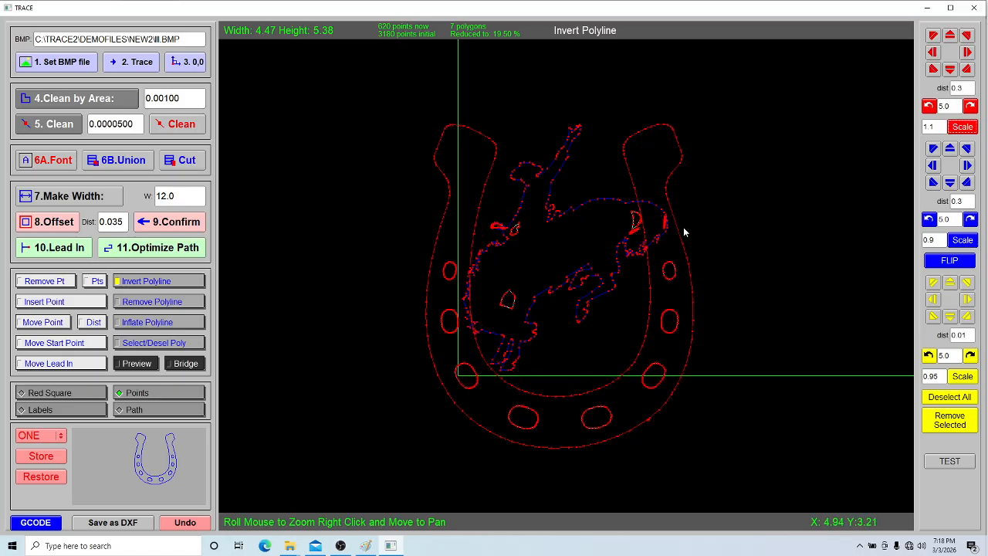
# Step: Union rider and horseshoe into a 19-polygon design, shown as filled preview without points
pyautogui.click(137, 166)
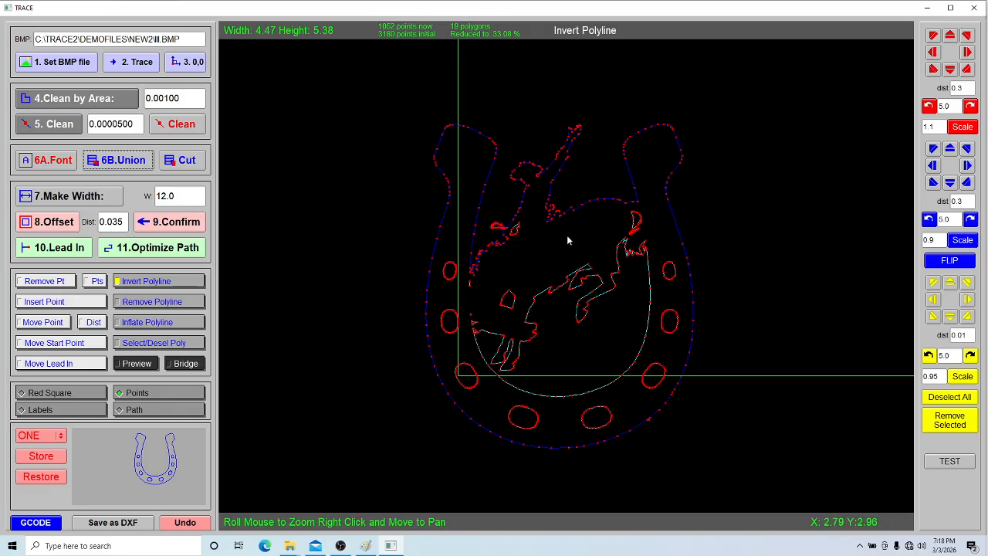
pyautogui.click(136, 363)
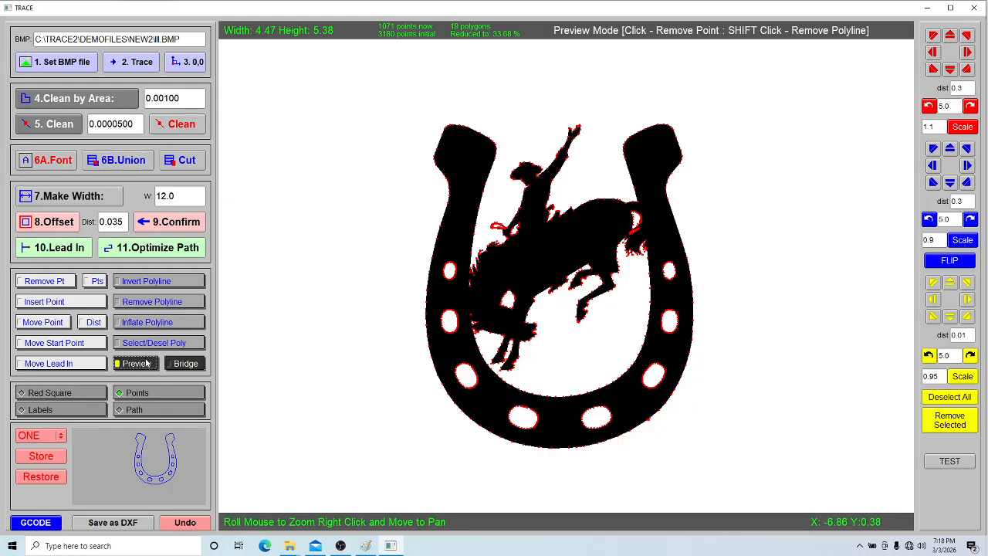
pyautogui.click(142, 396)
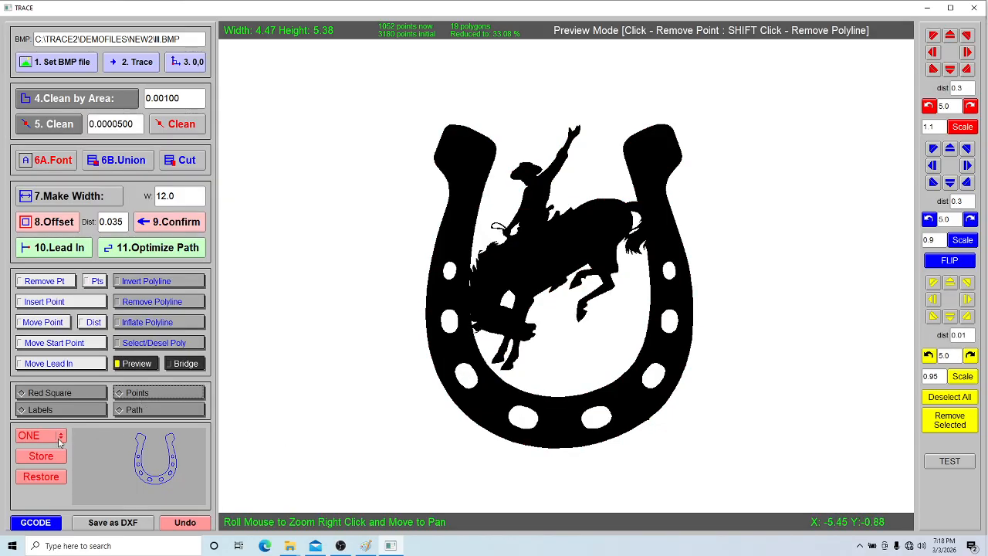
pyautogui.click(36, 523)
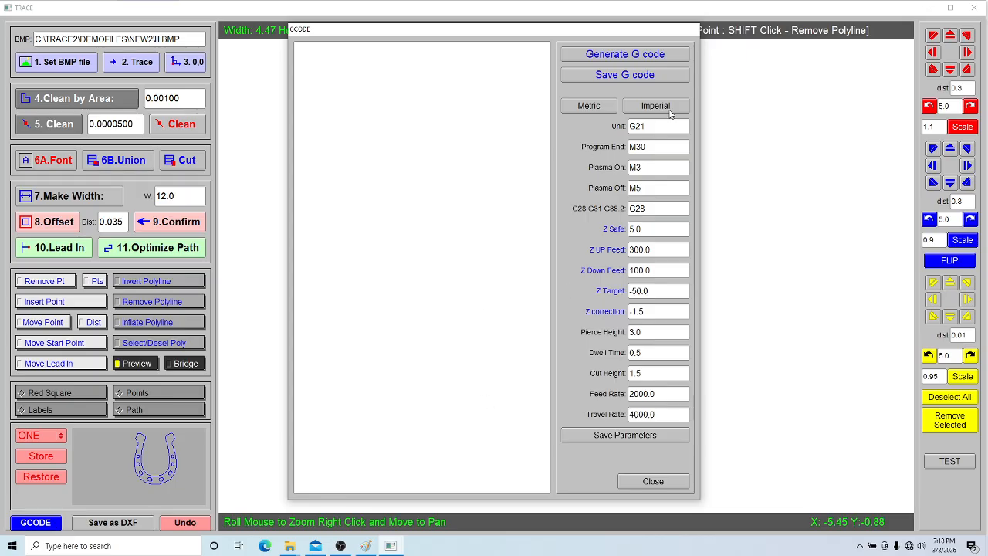
pyautogui.click(642, 60)
pyautogui.click(638, 77)
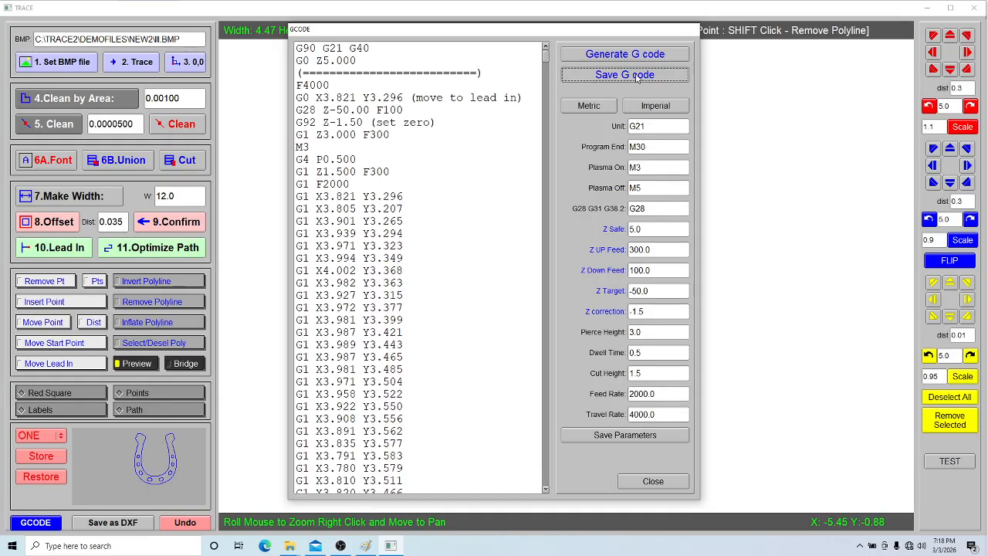
pyautogui.click(746, 294)
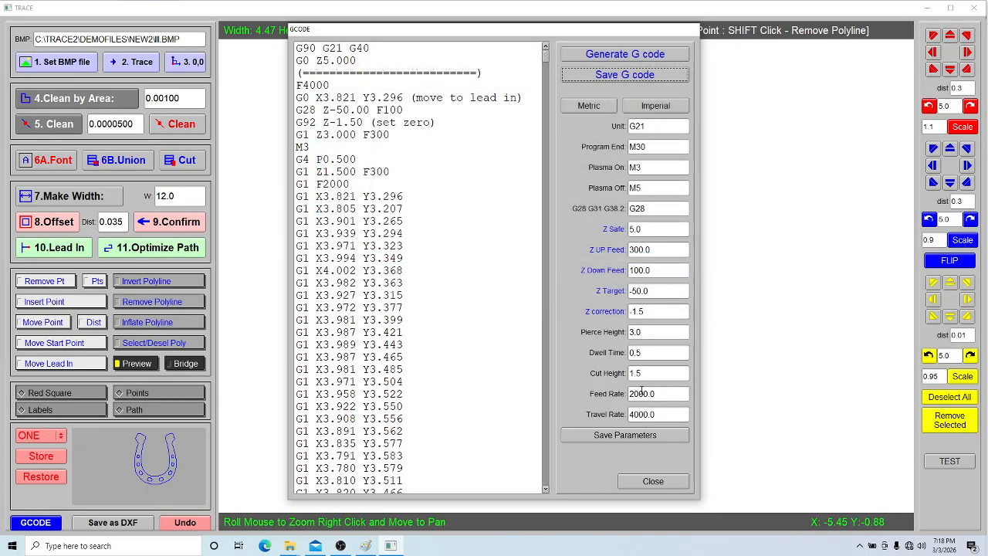
pyautogui.click(653, 481)
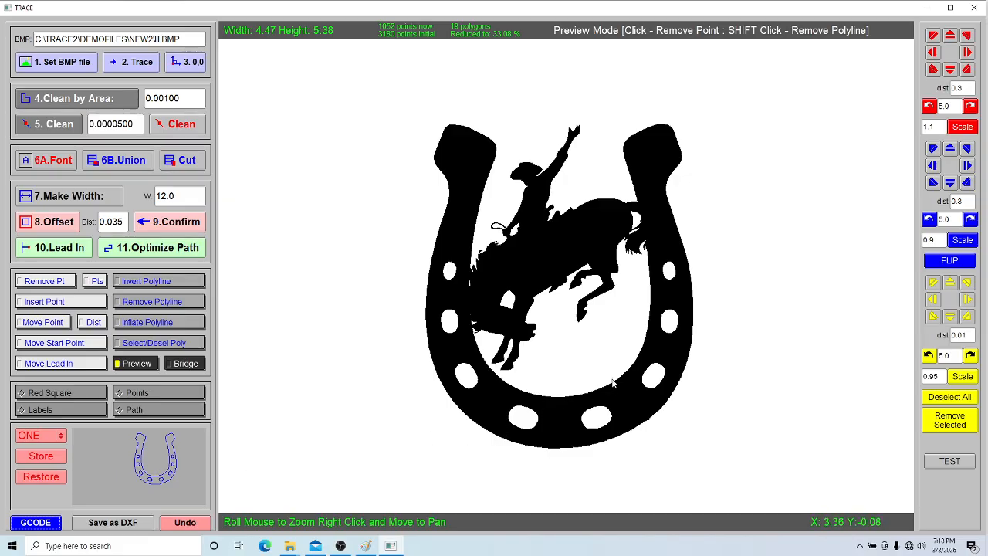
# Step: Keep storage slot ONE selected and bring up the 6A.Font text editor
pyautogui.click(60, 437)
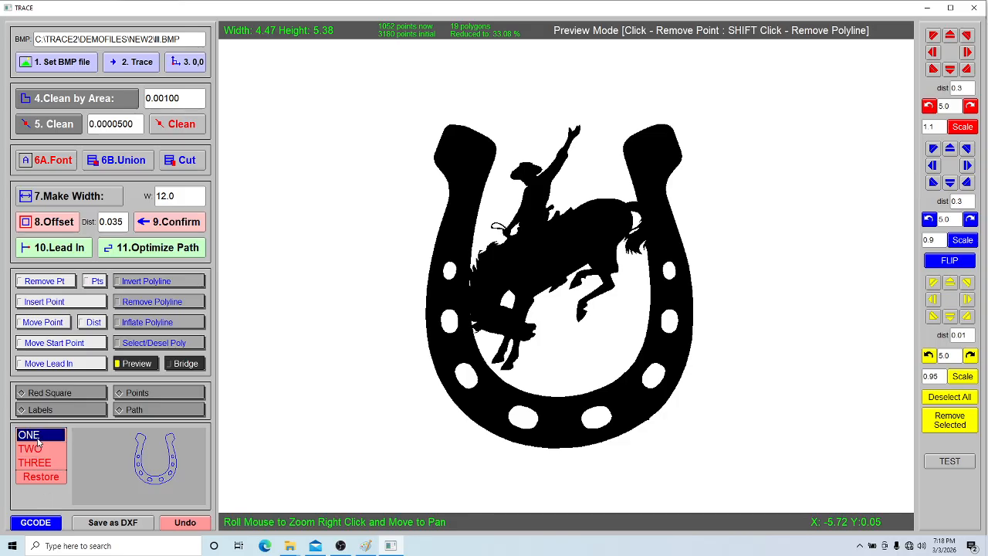
pyautogui.click(38, 436)
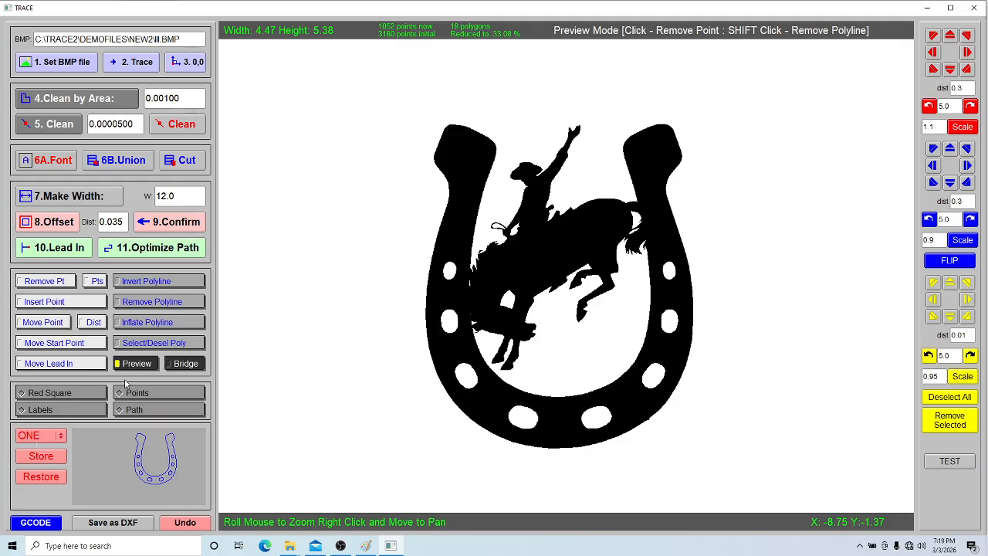
pyautogui.click(65, 165)
pyautogui.click(77, 34)
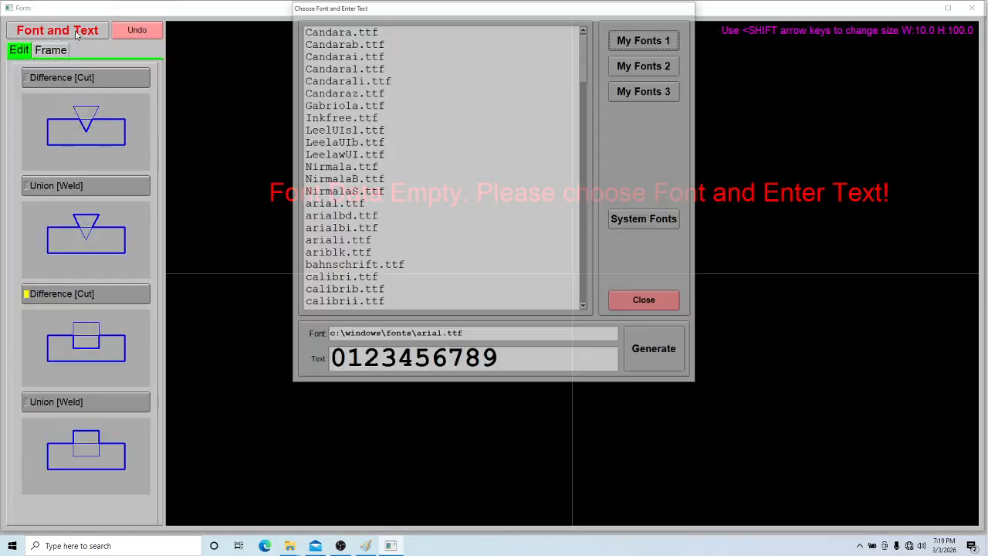
pyautogui.click(342, 168)
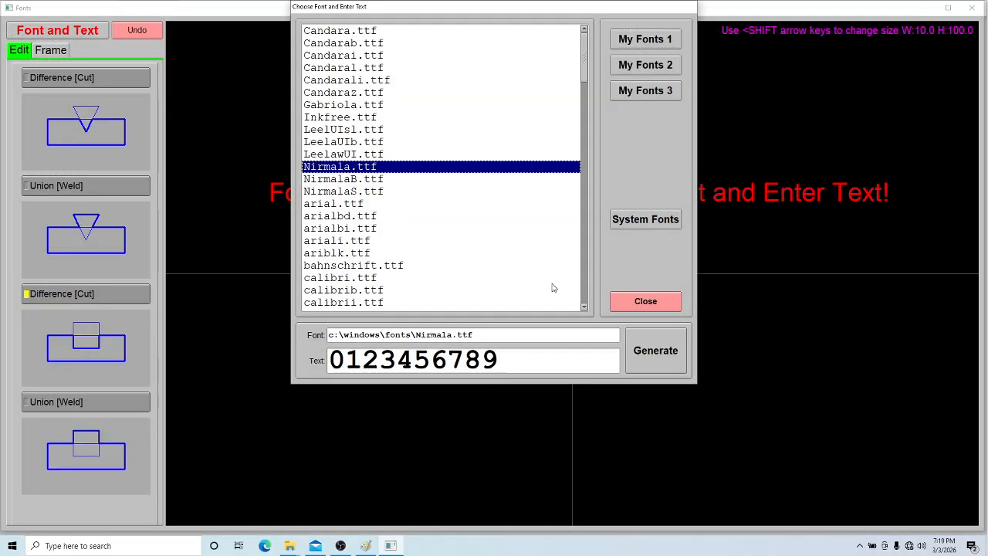
pyautogui.click(636, 355)
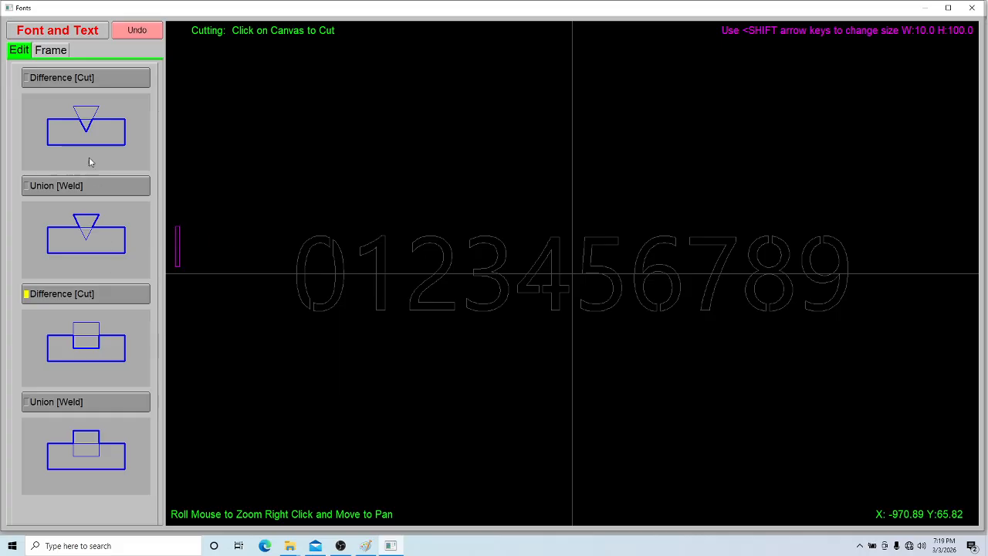
pyautogui.click(51, 51)
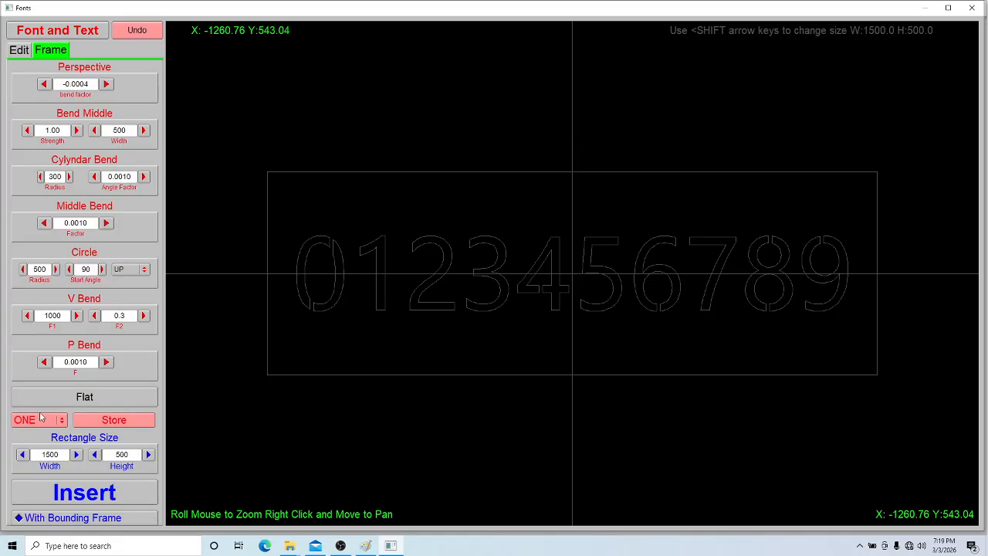
# Step: Set P Bend to 0.0015, store the bent digit plaque in slot TWO, and close the Fonts window
pyautogui.click(107, 362)
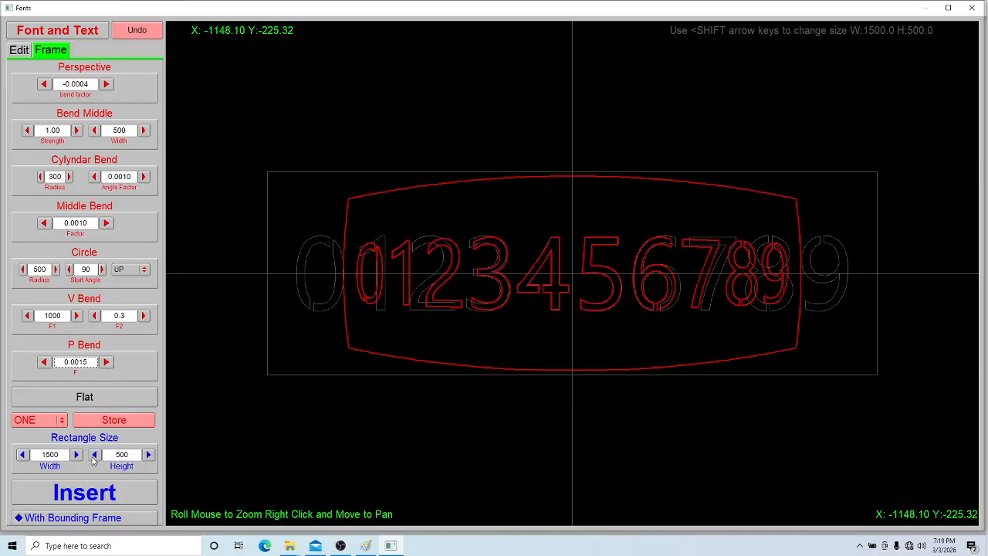
pyautogui.click(65, 421)
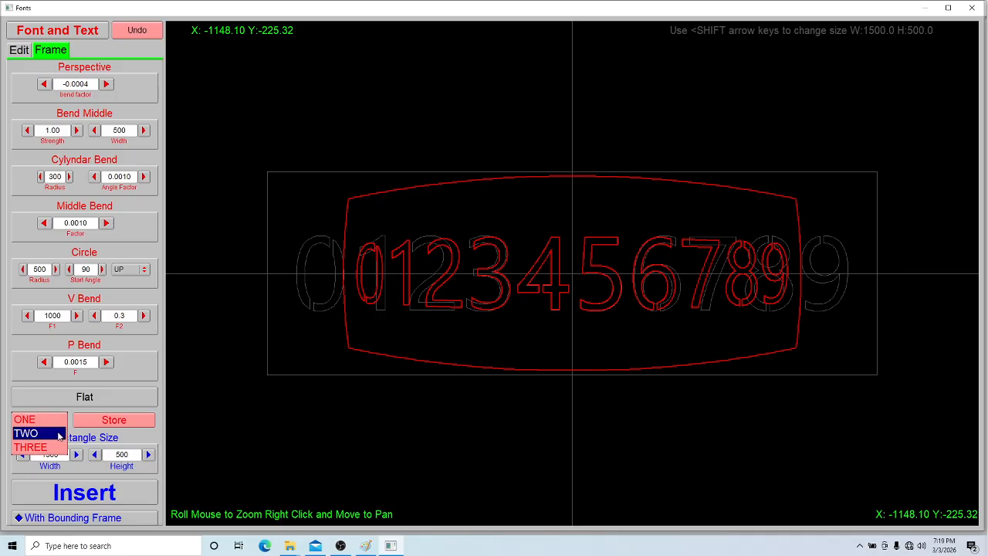
pyautogui.click(60, 434)
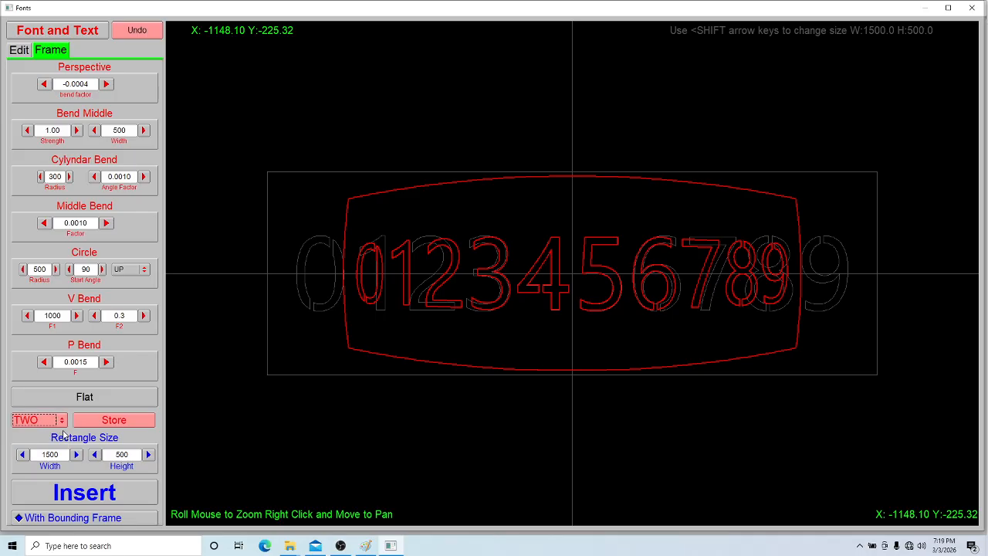
pyautogui.click(132, 422)
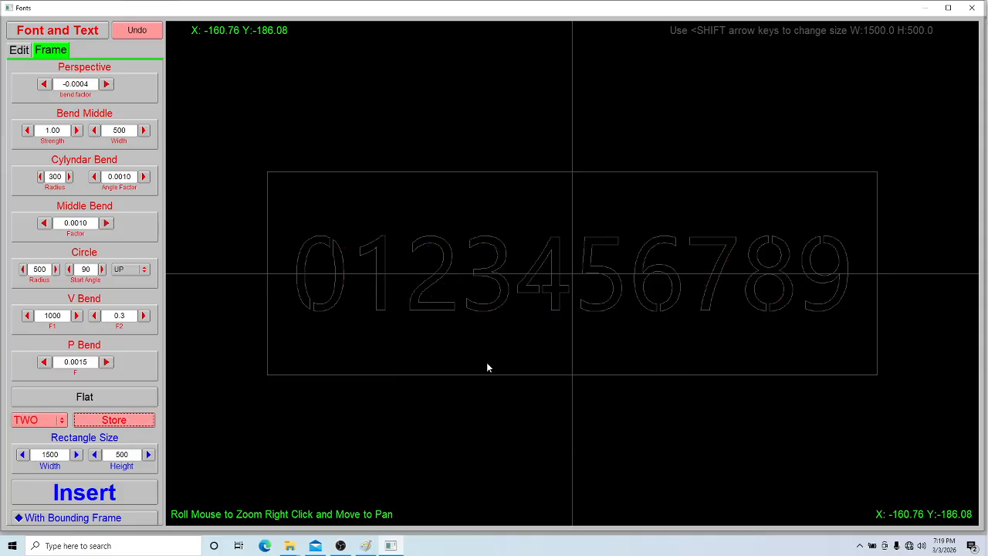
pyautogui.click(972, 7)
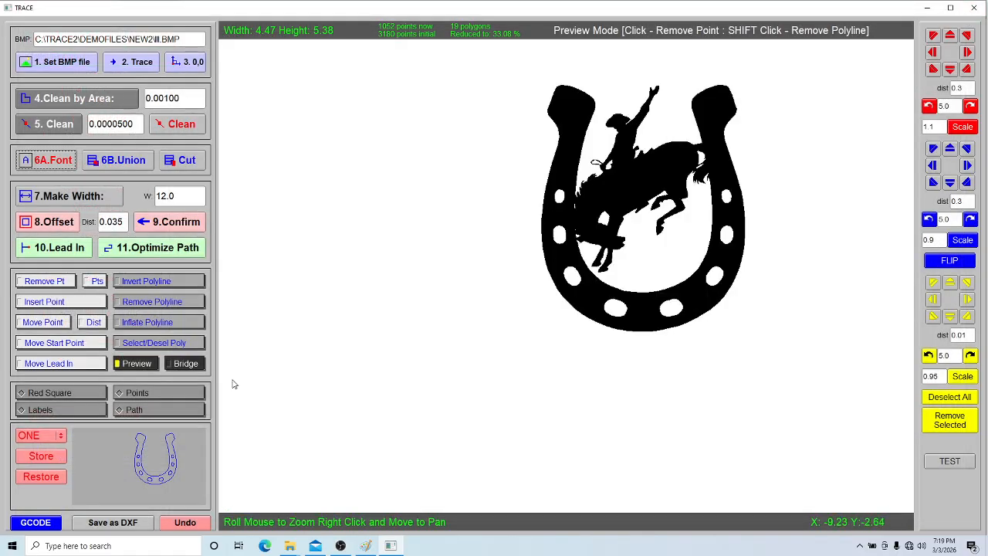
# Step: Restore the digit plaque from storage slot TWO into the drawing
pyautogui.click(62, 439)
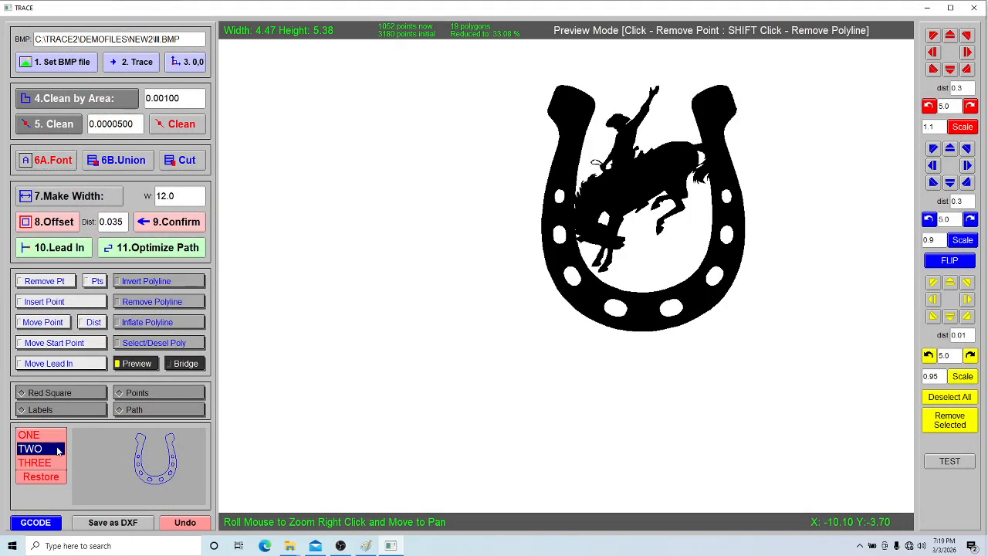
pyautogui.click(56, 451)
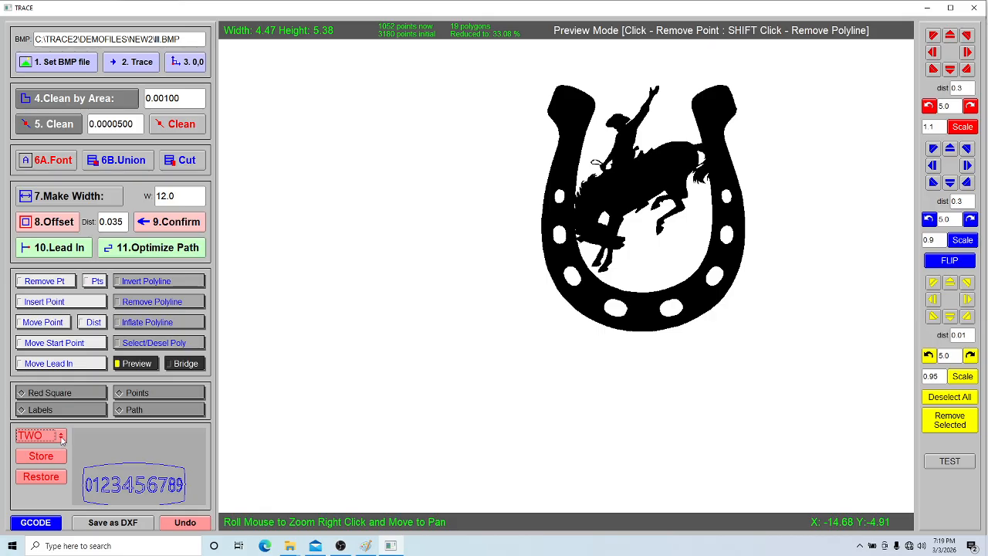
pyautogui.click(62, 439)
pyautogui.click(60, 433)
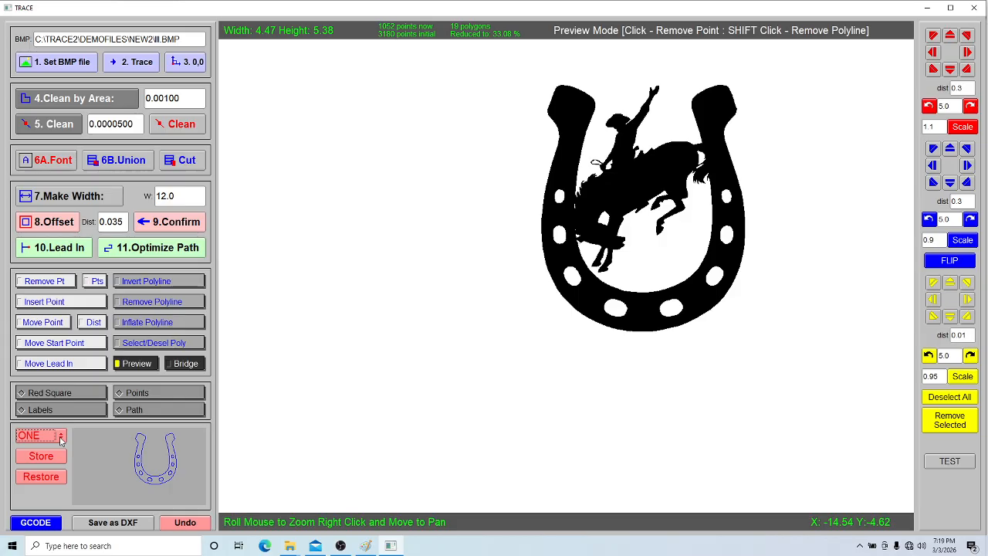
pyautogui.click(61, 438)
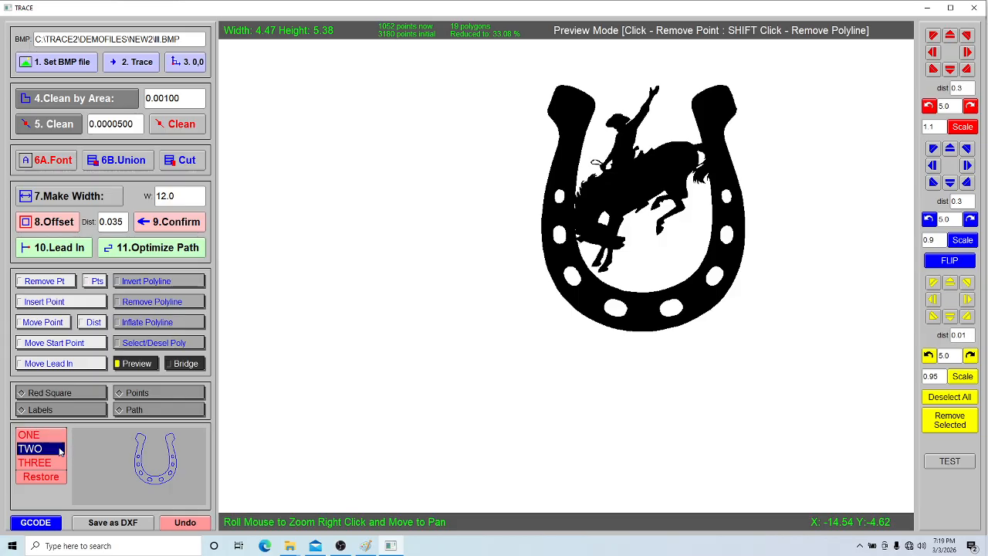
pyautogui.click(61, 450)
pyautogui.click(57, 478)
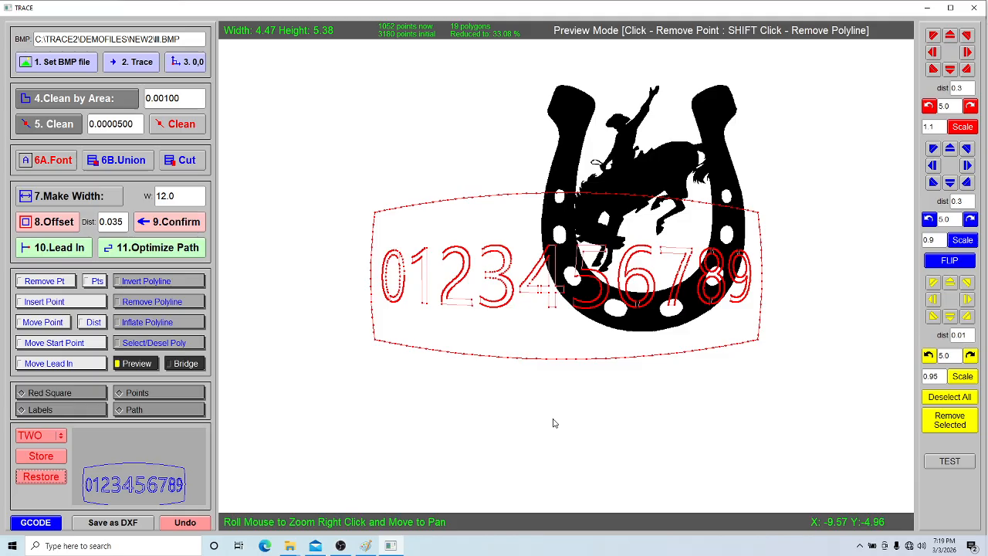
# Step: Move the plaque down below the horseshoe and union them into 28 polygons, 3477 points
pyautogui.click(950, 70)
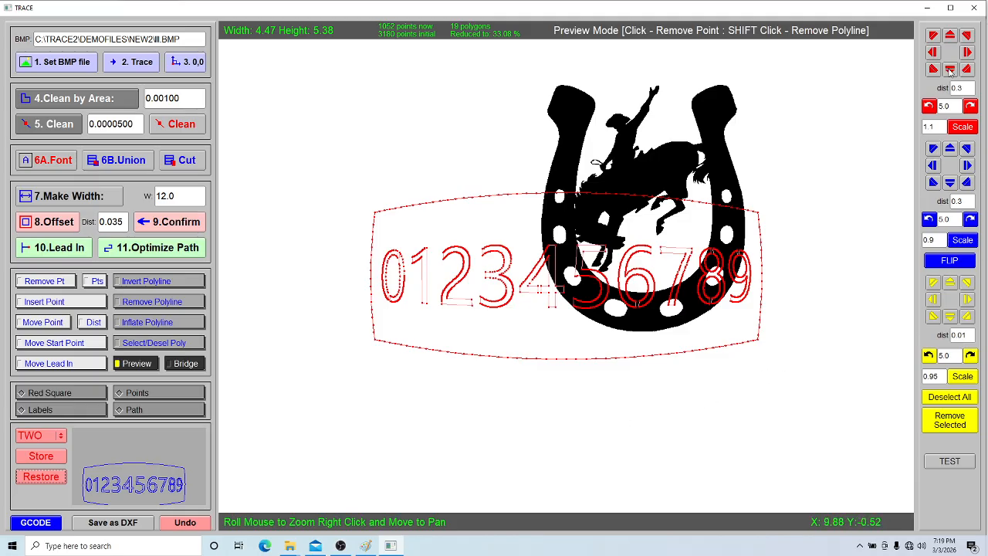
pyautogui.click(952, 72)
pyautogui.click(951, 71)
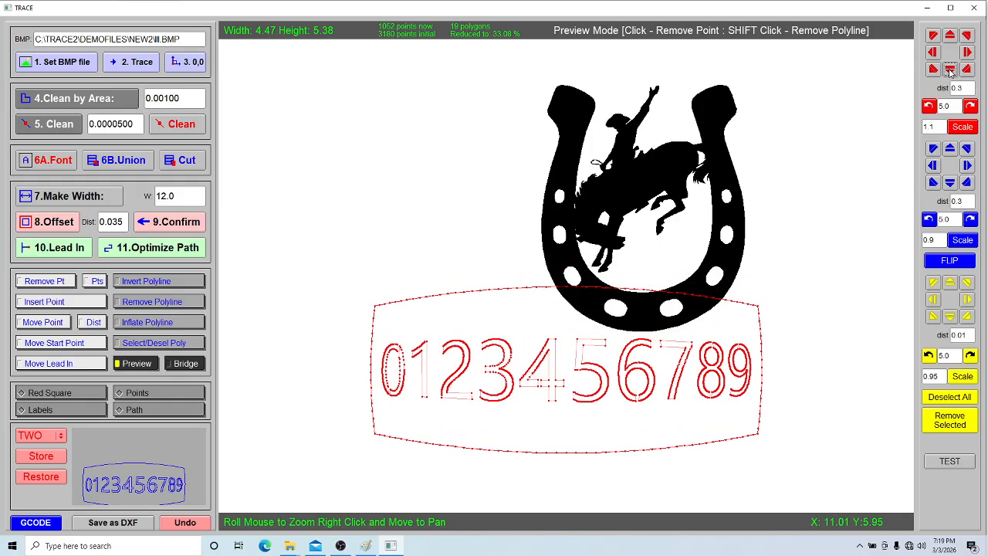
pyautogui.click(951, 71)
pyautogui.click(142, 159)
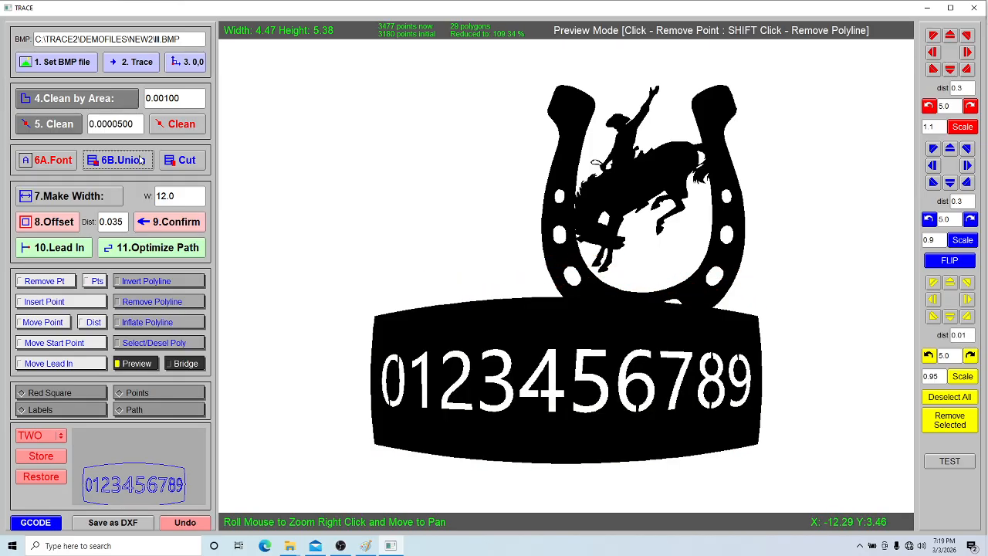
pyautogui.scroll(1, 624, 383)
pyautogui.scroll(-1, 623, 378)
# Step: Rescale the span from the plaque's top edge to the top of the 4 from 3.17 to 4
pyautogui.click(93, 324)
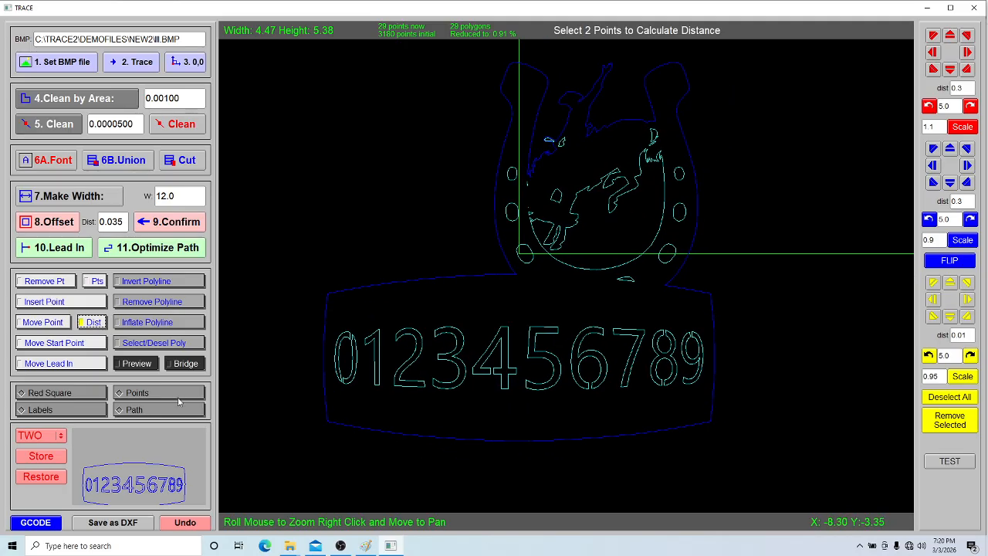
pyautogui.click(158, 397)
pyautogui.scroll(2, 485, 322)
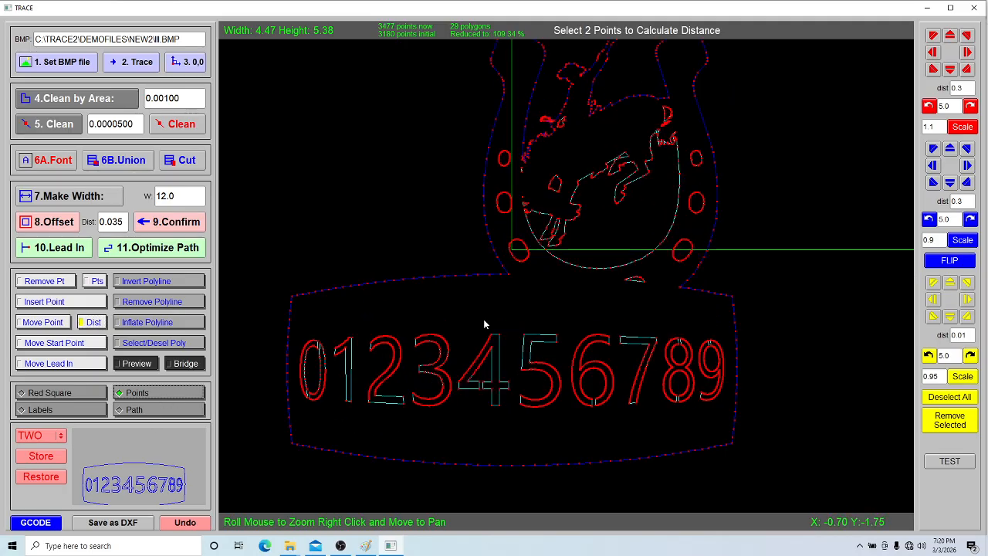
pyautogui.scroll(1, 477, 338)
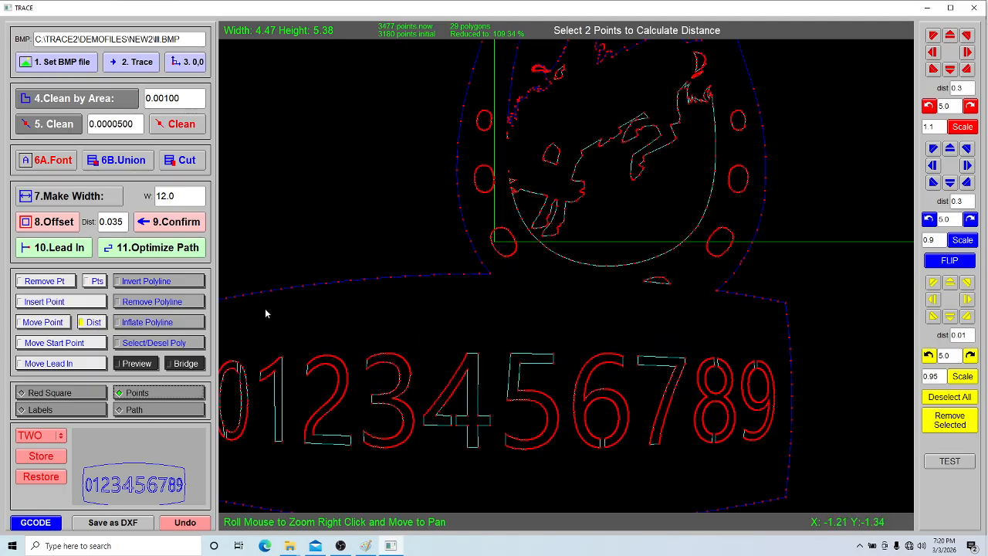
pyautogui.click(64, 323)
pyautogui.click(93, 322)
pyautogui.click(325, 285)
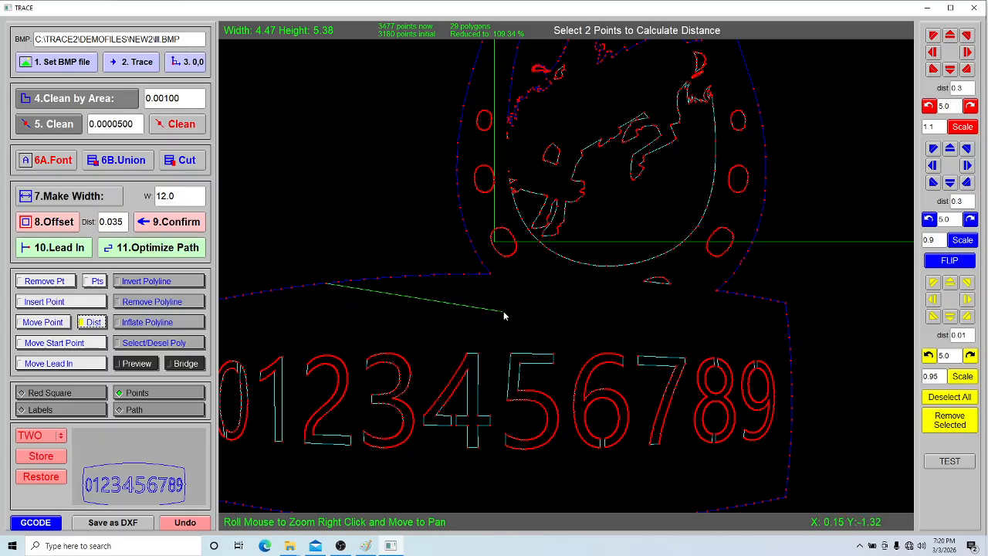
pyautogui.click(477, 352)
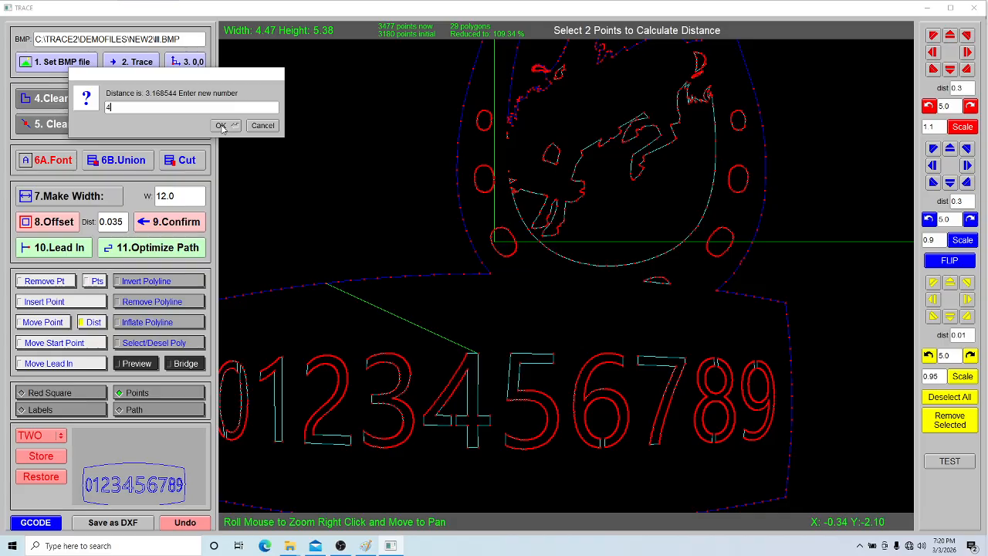
pyautogui.click(222, 126)
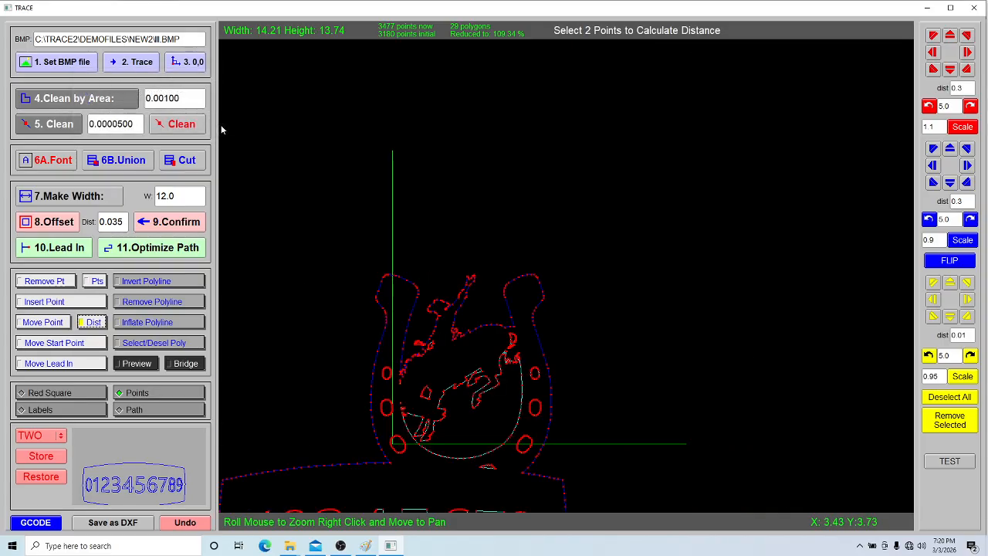
# Step: Move the origin to the lower-left corner and preview the filled 14.21 by 13.74 design
pyautogui.moveTo(434, 337); pyautogui.dragTo(490, 214)
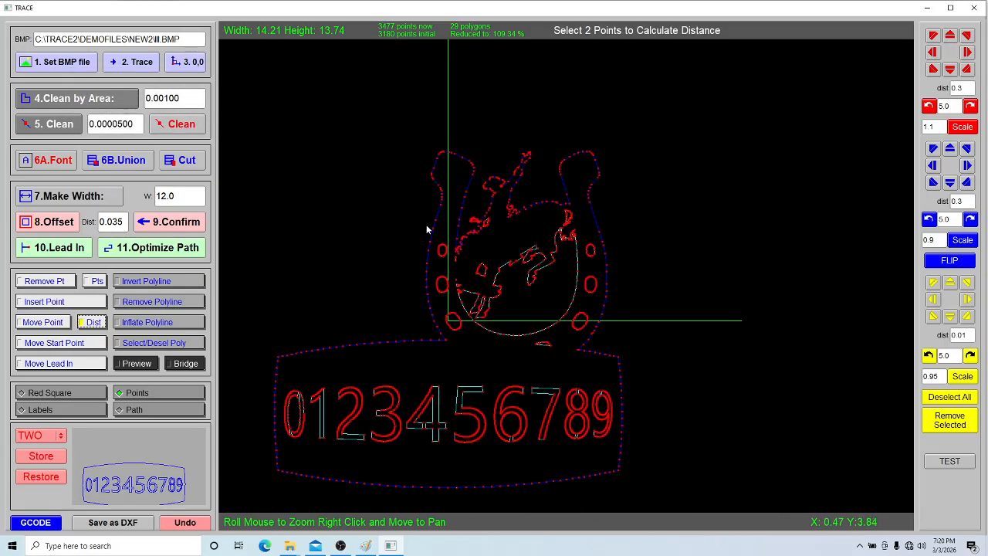
pyautogui.click(193, 61)
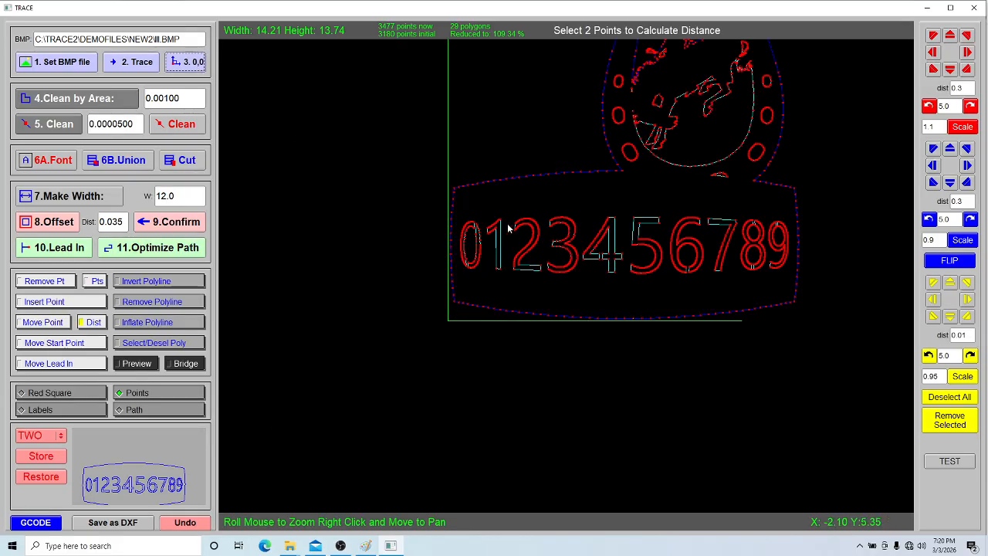
pyautogui.moveTo(464, 376); pyautogui.dragTo(441, 385)
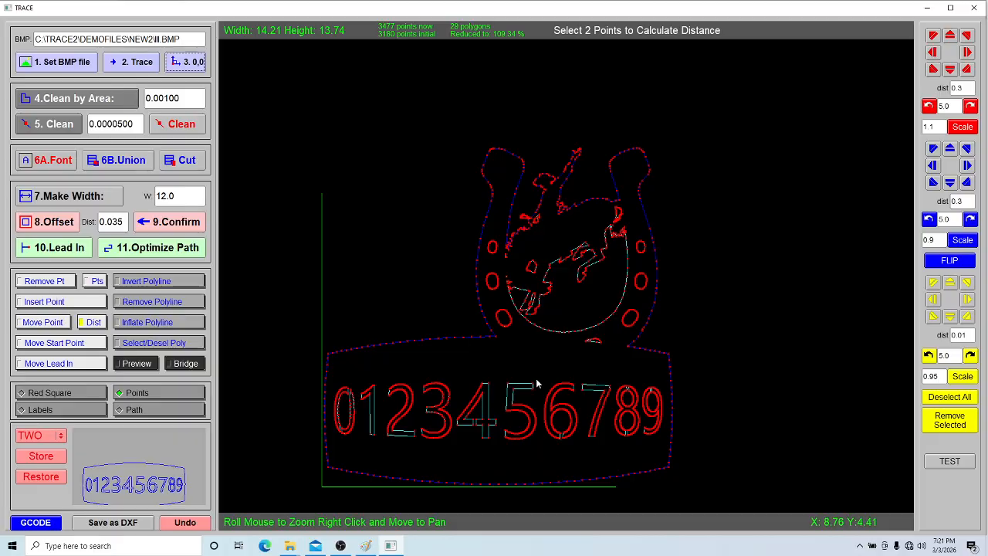
pyautogui.click(137, 362)
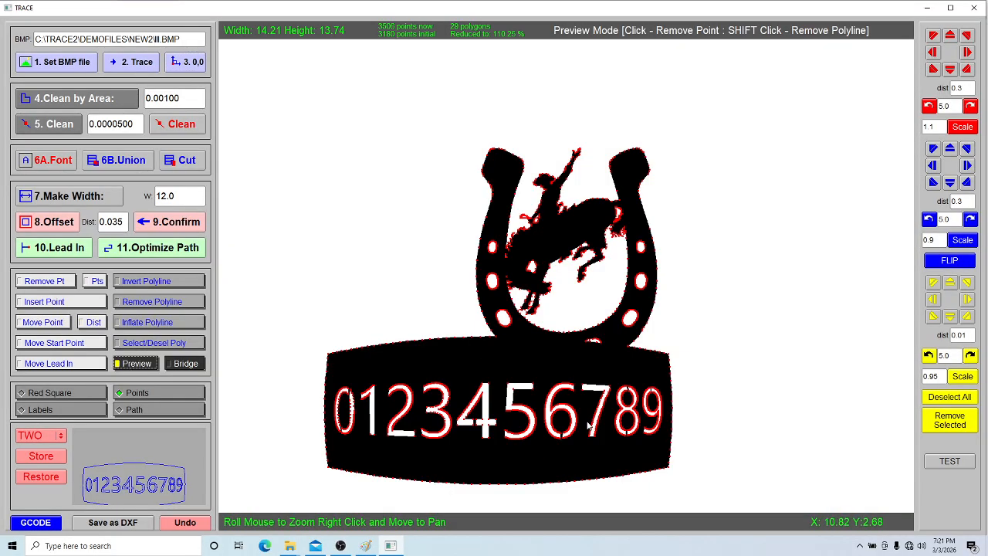